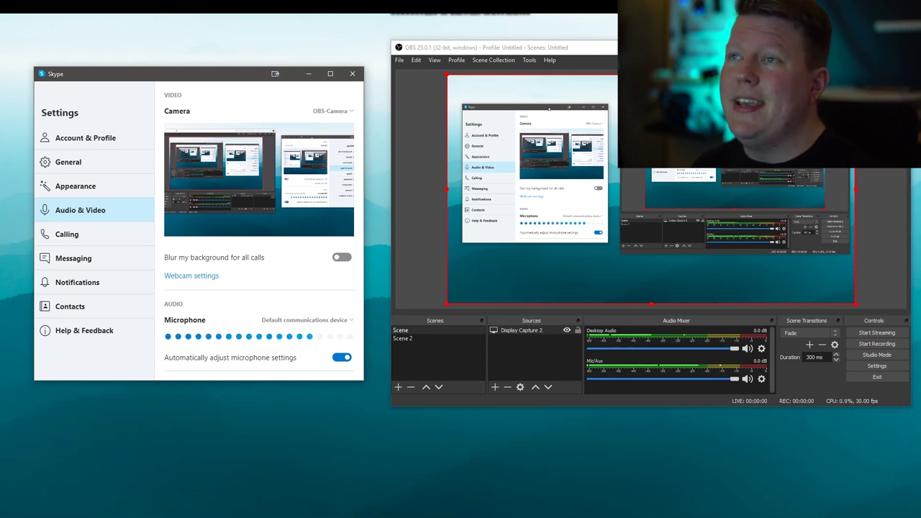
Nudge the Skype Settings window aside and minimise OBS so only the desktop is captured.
left_click_drag(228, 75, 222, 70)
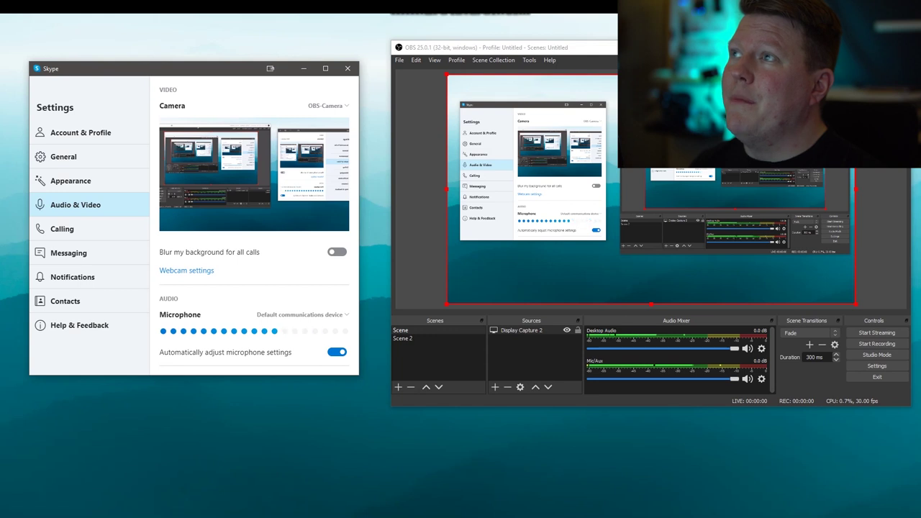
key("super+Down")
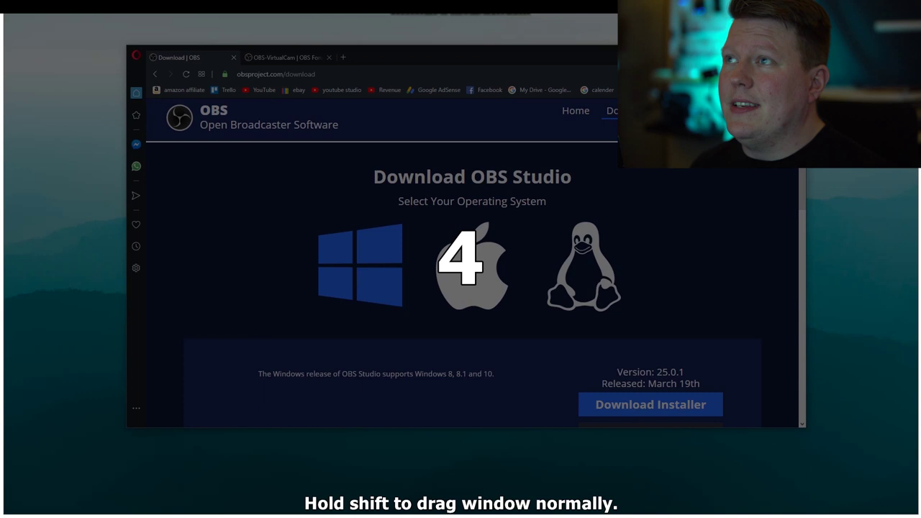
Maximise Opera and highlight the OBS-VirtualCam 2.0.4 title on its plugin page.
key("super+Up")
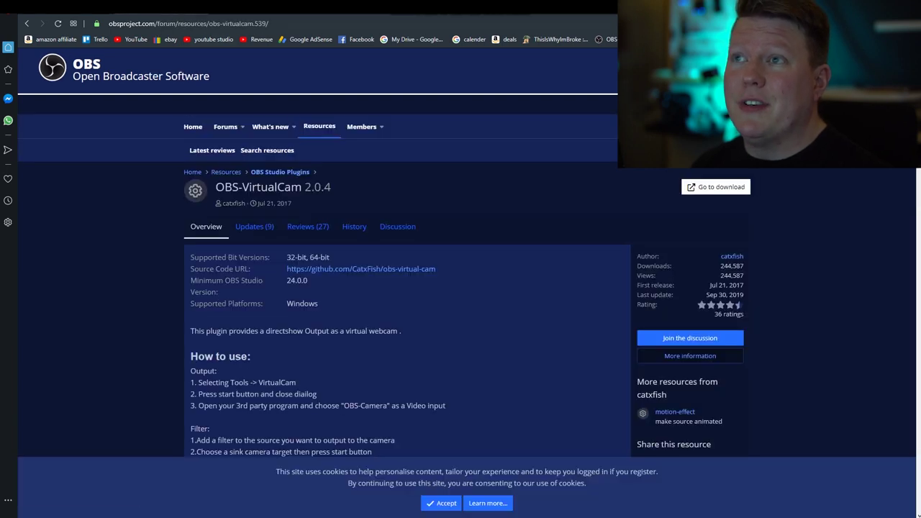
left_click_drag(216, 186, 332, 186)
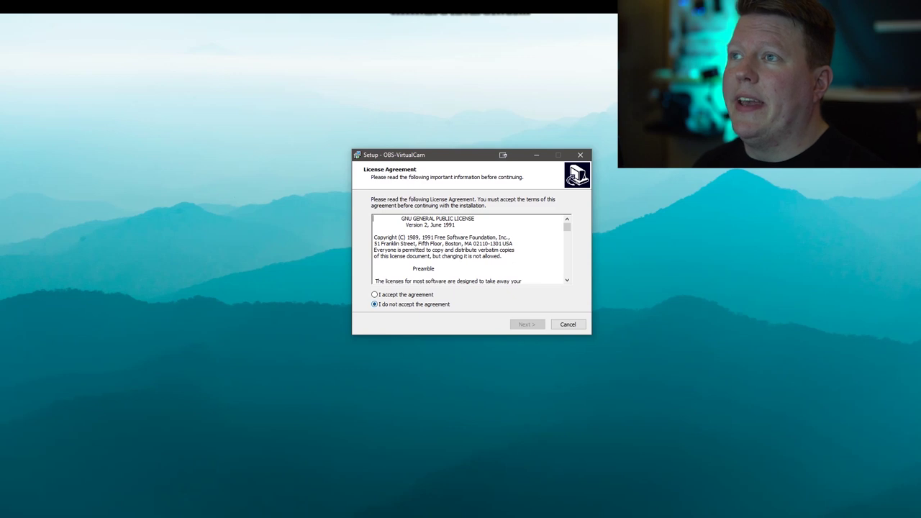
Accept the licence, keep the plugin with 4 virtual cameras, then cancel and exit setup.
left_click(375, 294)
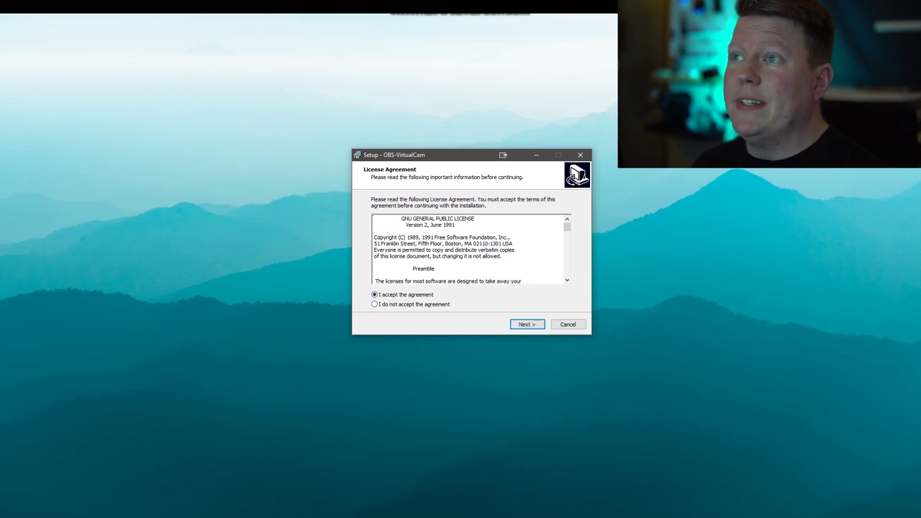
key("Return")
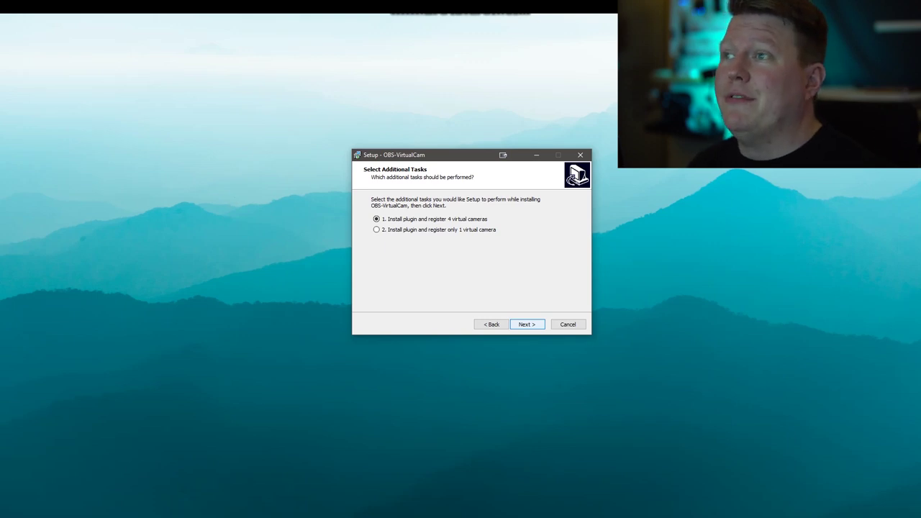
key("Return")
key("Tab")
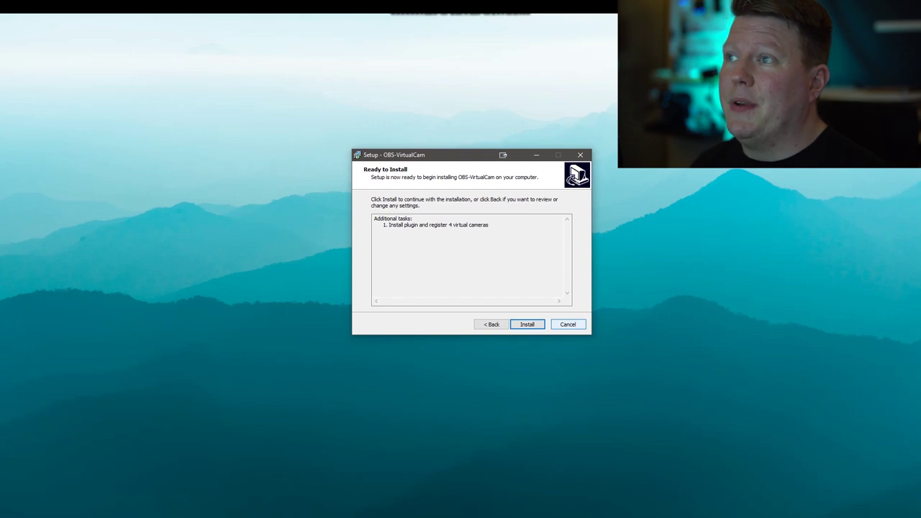
key("Tab")
key("Return")
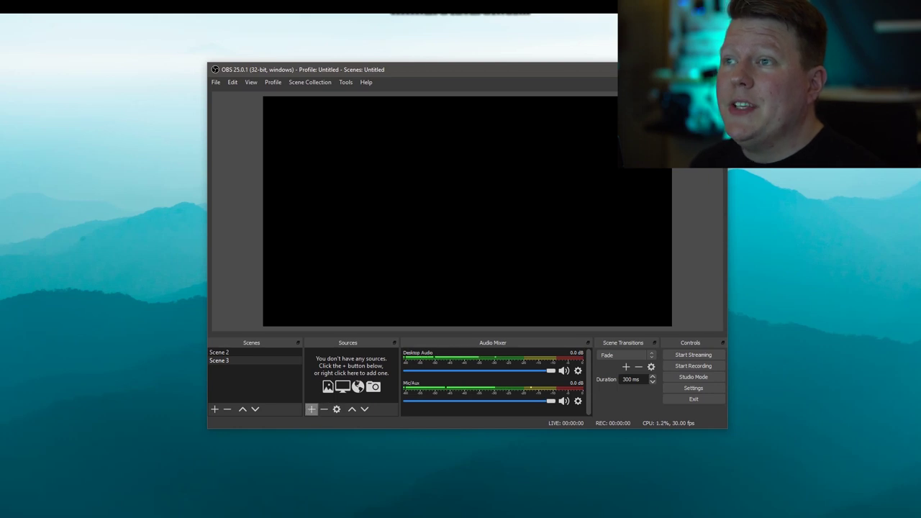
Add a source named Display Capture 2 that captures Display 3 at 1920x1080.
left_click(312, 409)
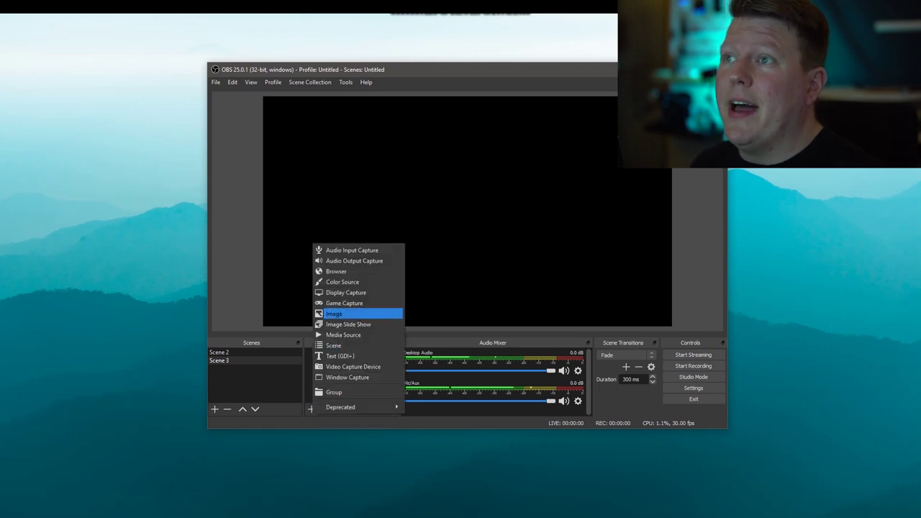
left_click(346, 292)
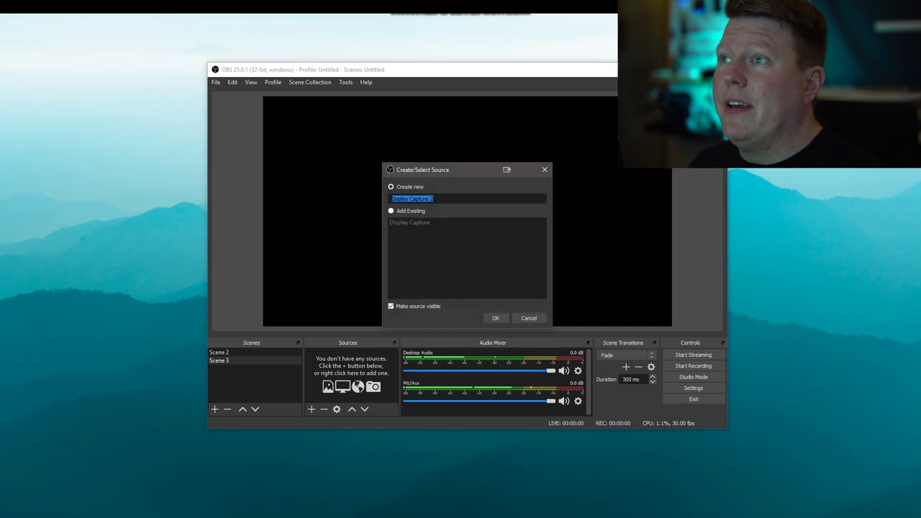
left_click(495, 318)
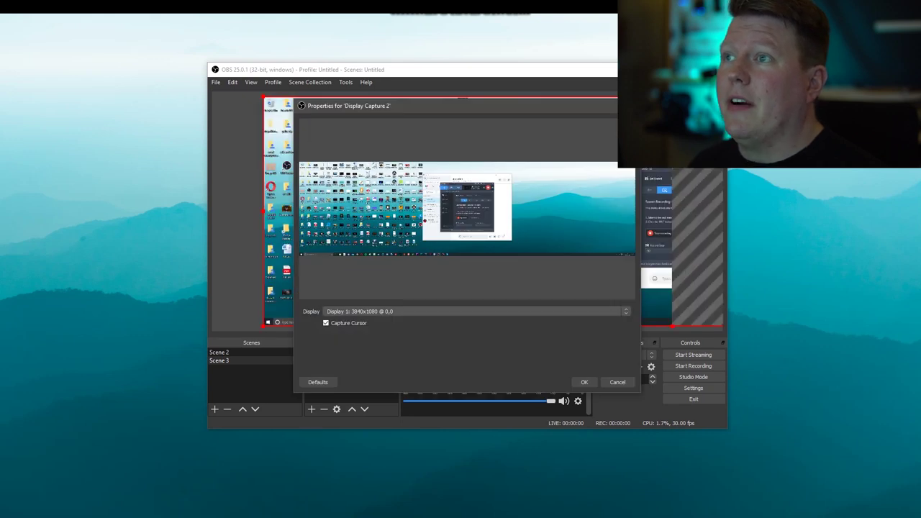
left_click(475, 311)
left_click(374, 331)
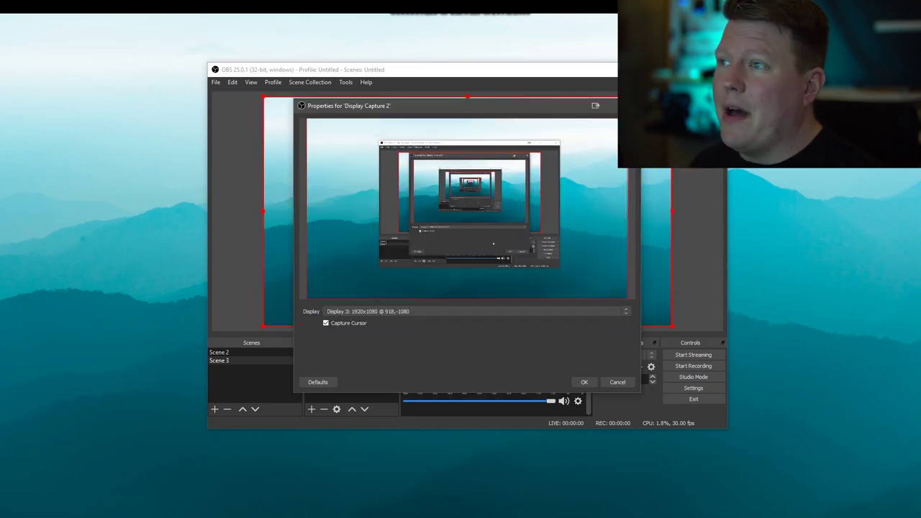
left_click(585, 382)
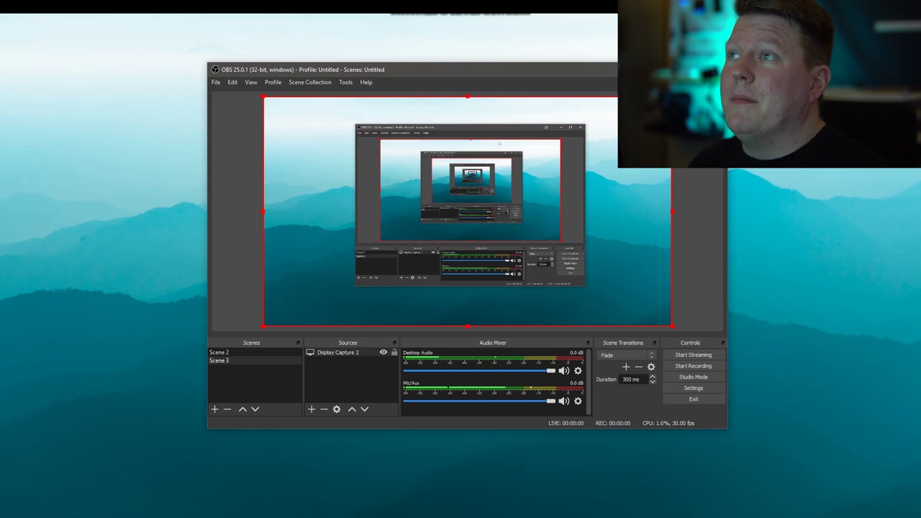
Move the OBS window right and start the VirtualCam output from the Tools menu.
left_click_drag(523, 70, 689, 68)
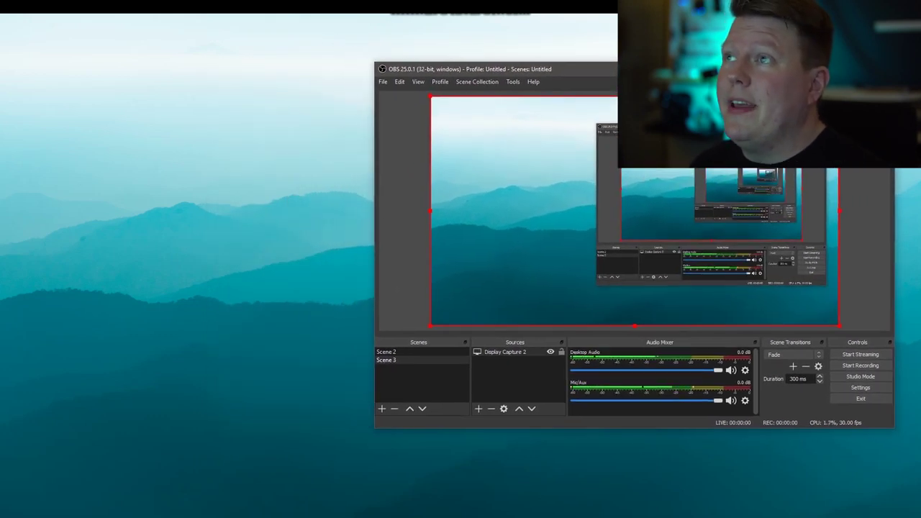
left_click(512, 81)
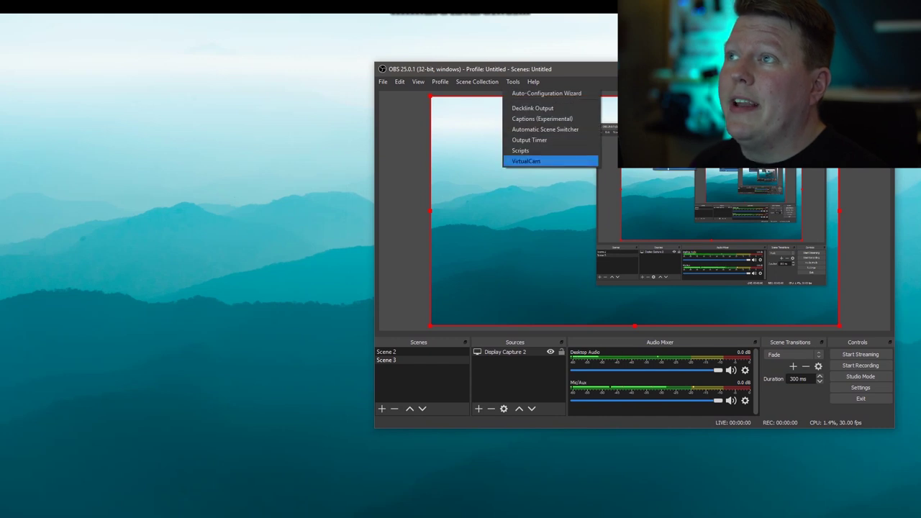
left_click(536, 161)
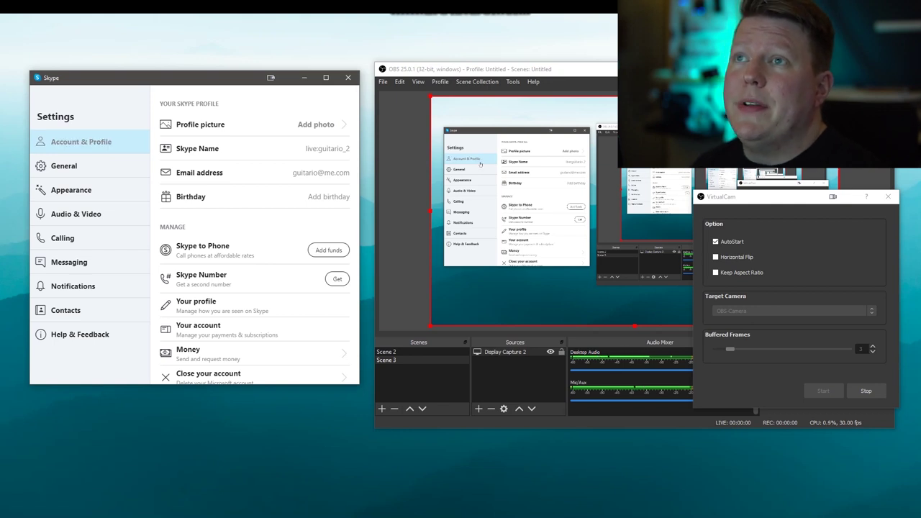
Choose OBS-Camera as the camera in Skype's Audio & Video settings.
left_click(76, 214)
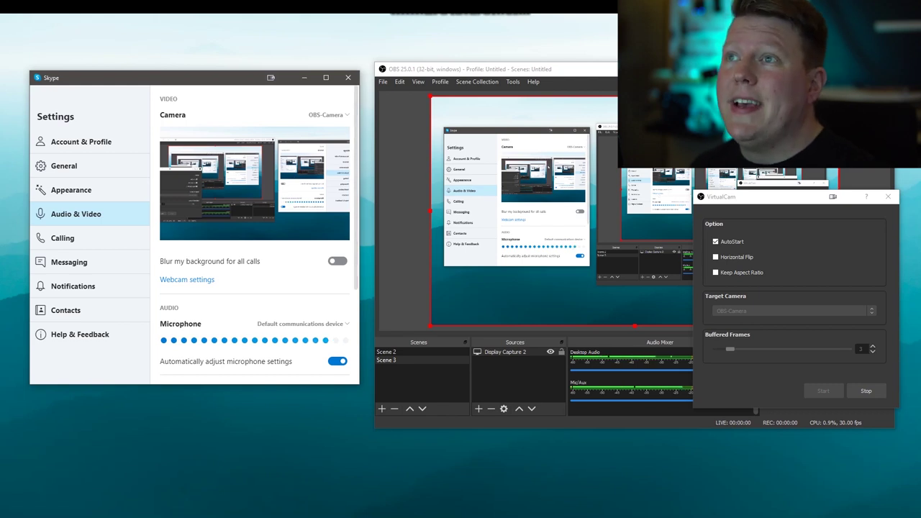
left_click_drag(763, 196, 576, 169)
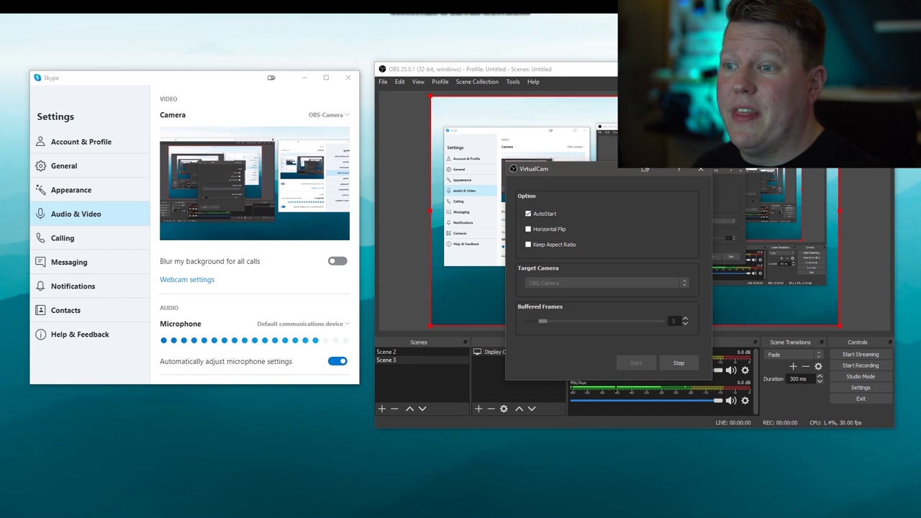
left_click(317, 144)
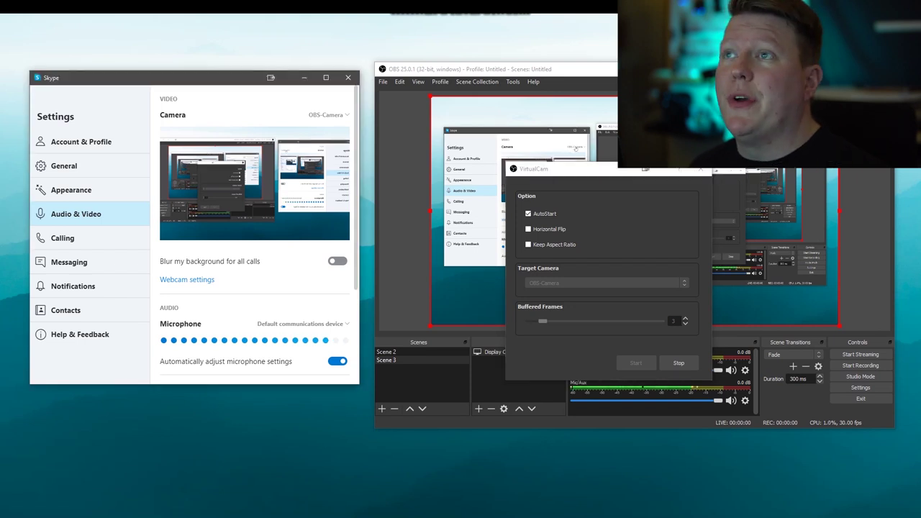
left_click(328, 114)
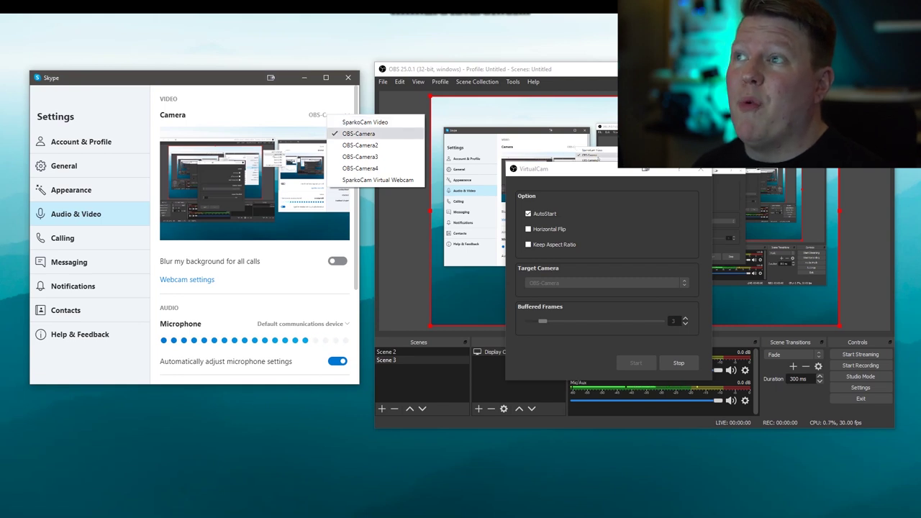
left_click(358, 133)
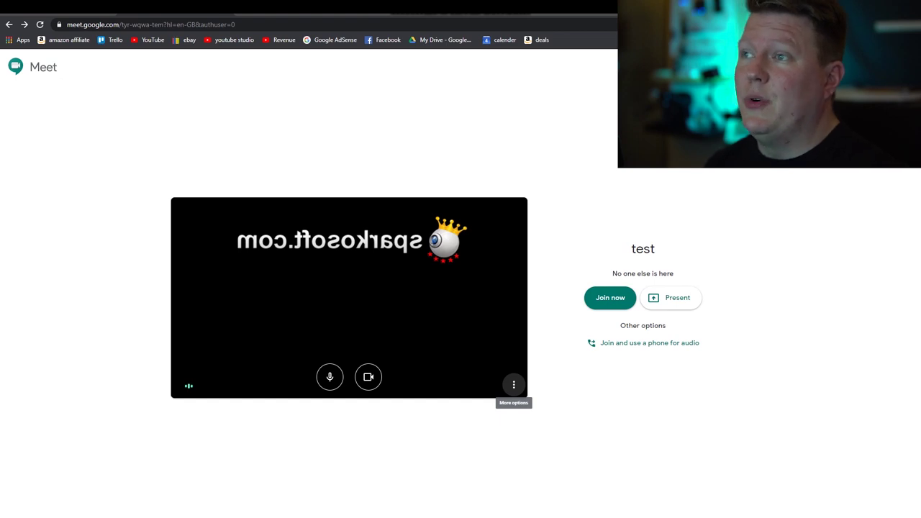
Select OBS-Camera in Google Meet's video settings, then restore Chrome to a smaller window.
left_click(514, 385)
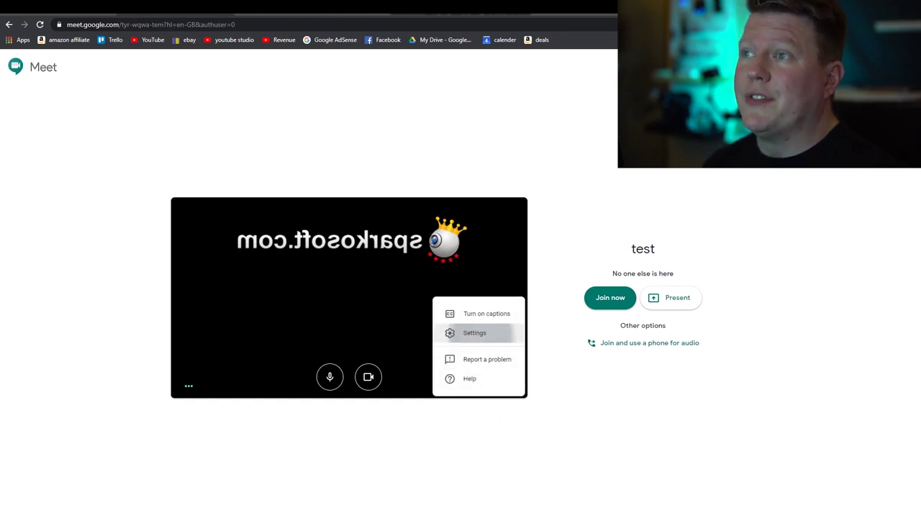
left_click(475, 332)
left_click(504, 182)
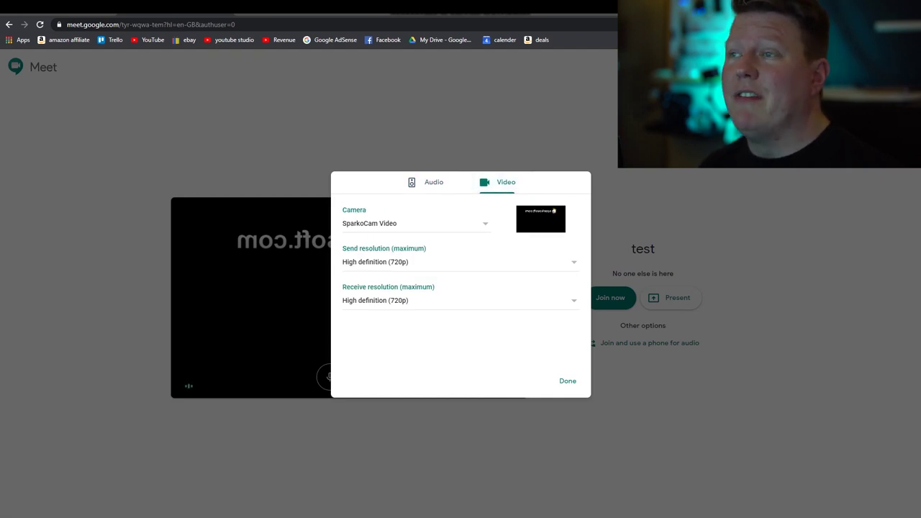
left_click(413, 223)
left_click(411, 152)
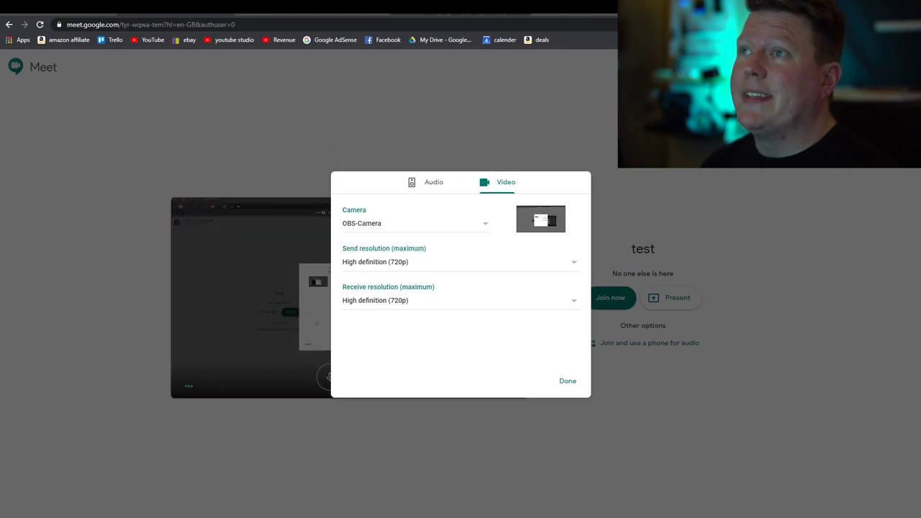
left_click(568, 381)
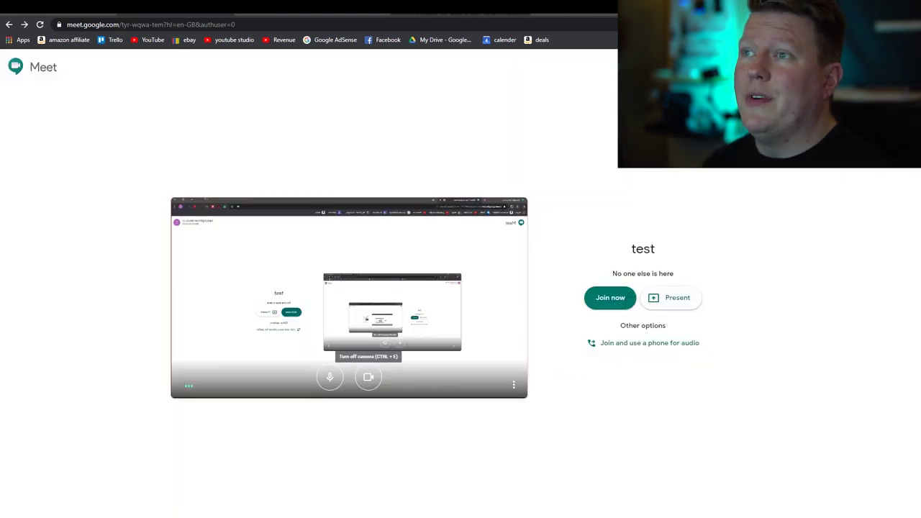
mouse_move(461, 6)
left_mouse_down()
mouse_move(611, 19)
mouse_move(467, 19)
left_mouse_up()
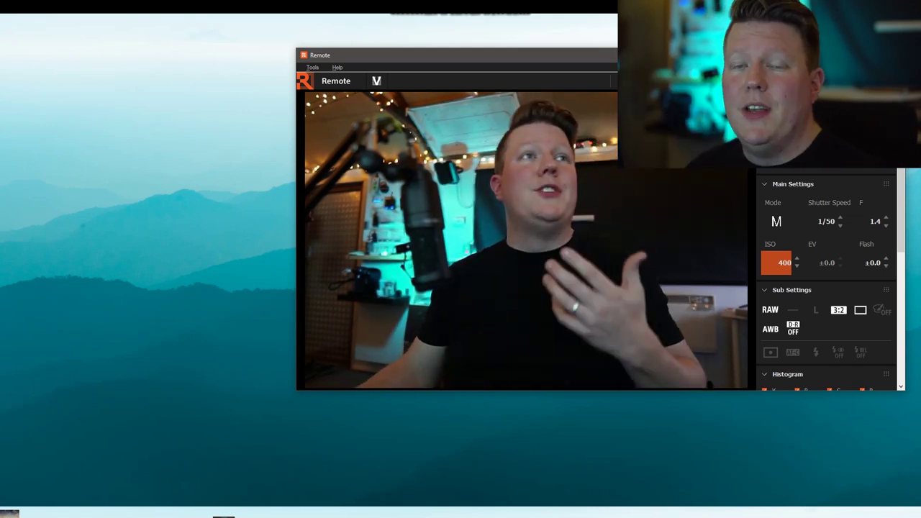
Add a Window Capture source grabbing the [Remote.exe]: Remote camera app window.
key("alt+Tab")
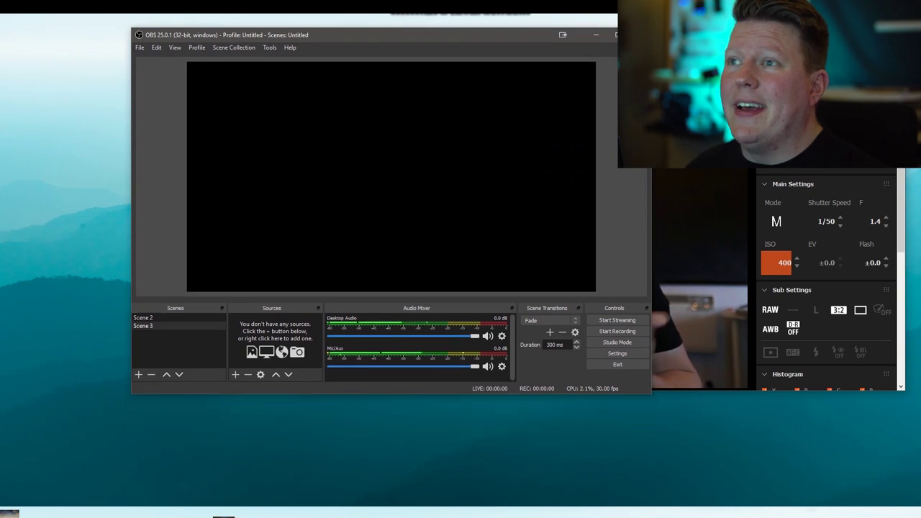
left_click(236, 374)
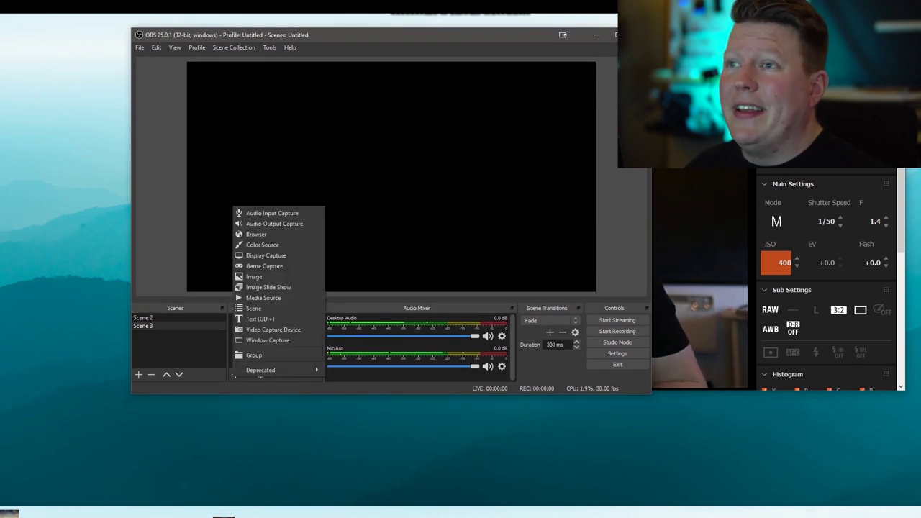
mouse_move(260, 370)
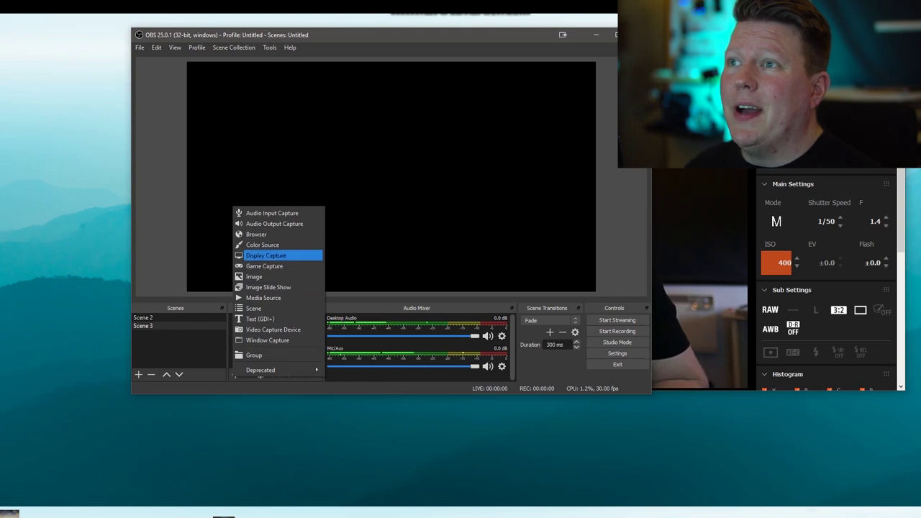
left_click(268, 340)
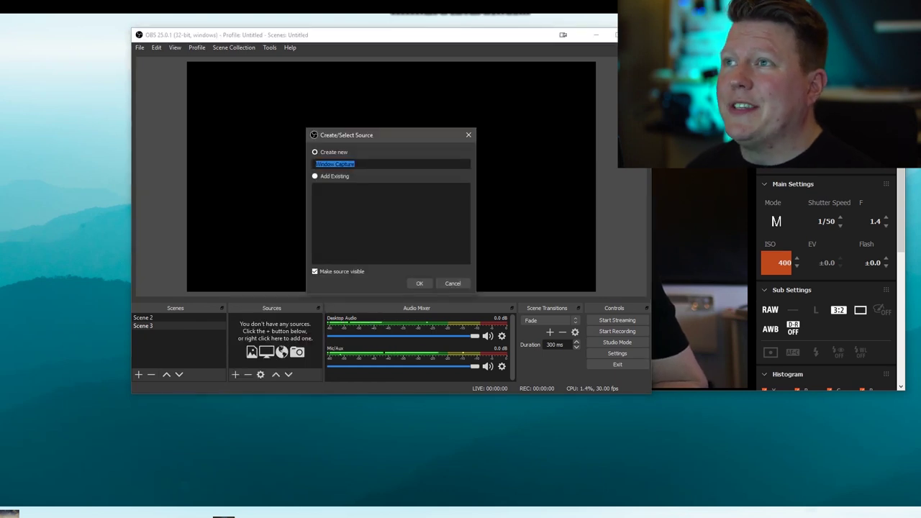
left_click(419, 283)
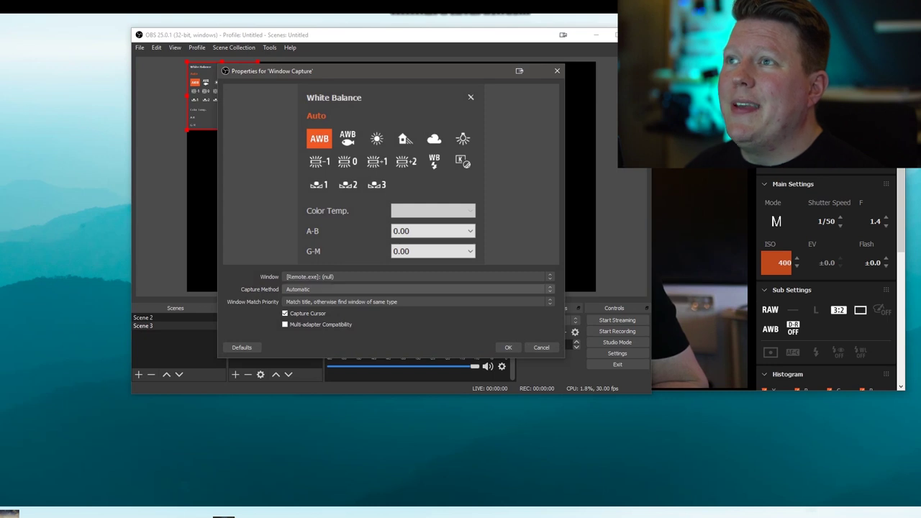
left_click(418, 276)
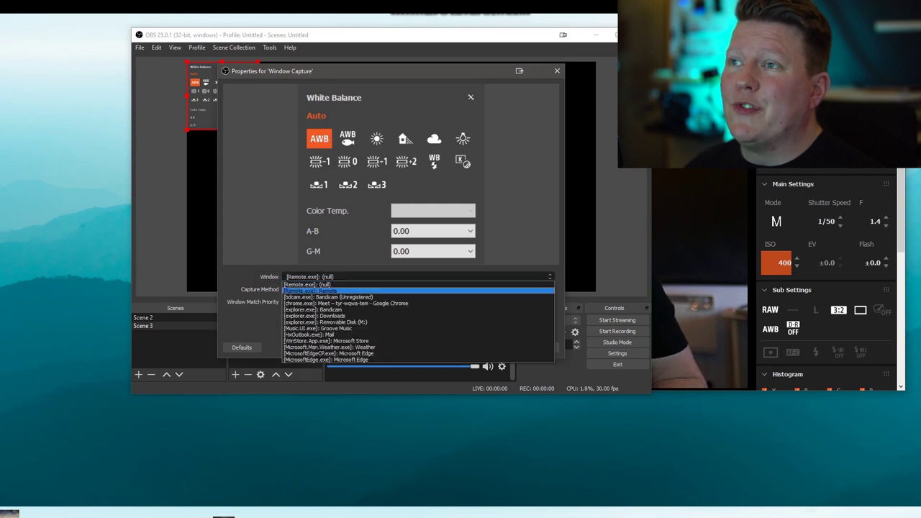
left_click(309, 291)
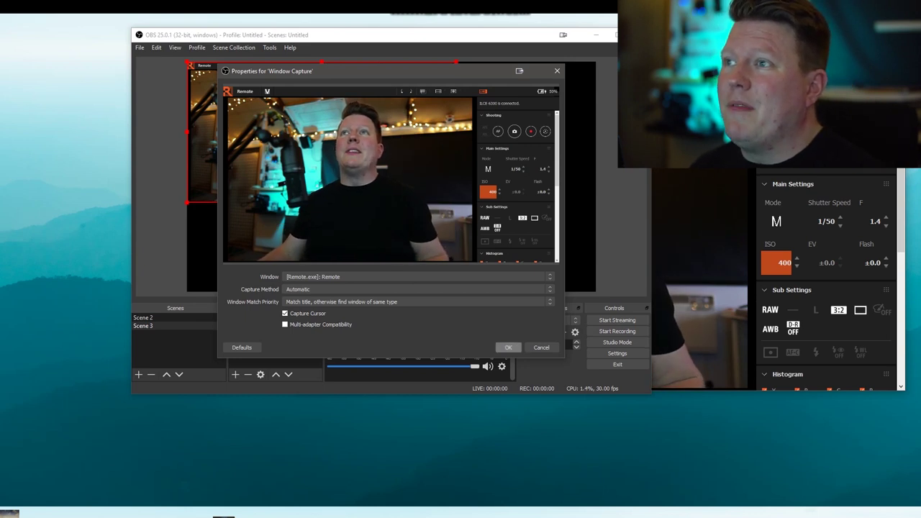
left_click(508, 347)
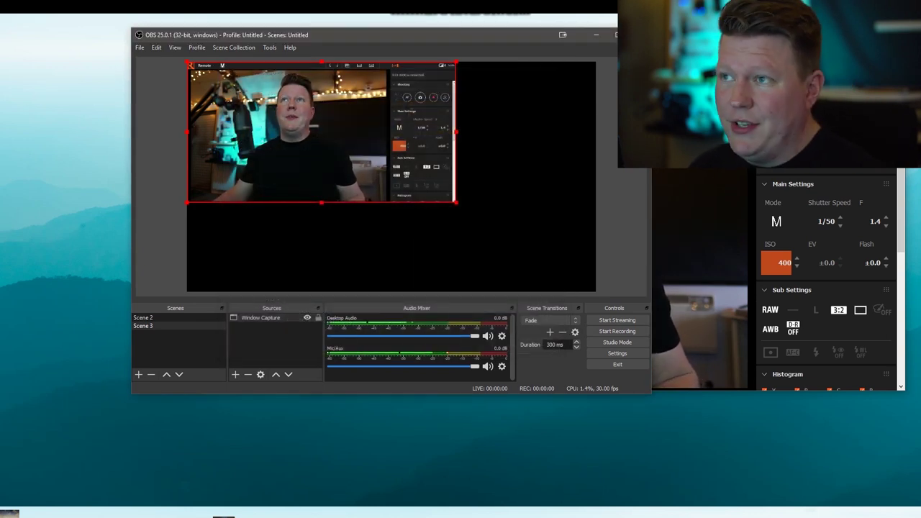
Crop the camera controls off the right and the title bar off the top.
key("ctrl+r")
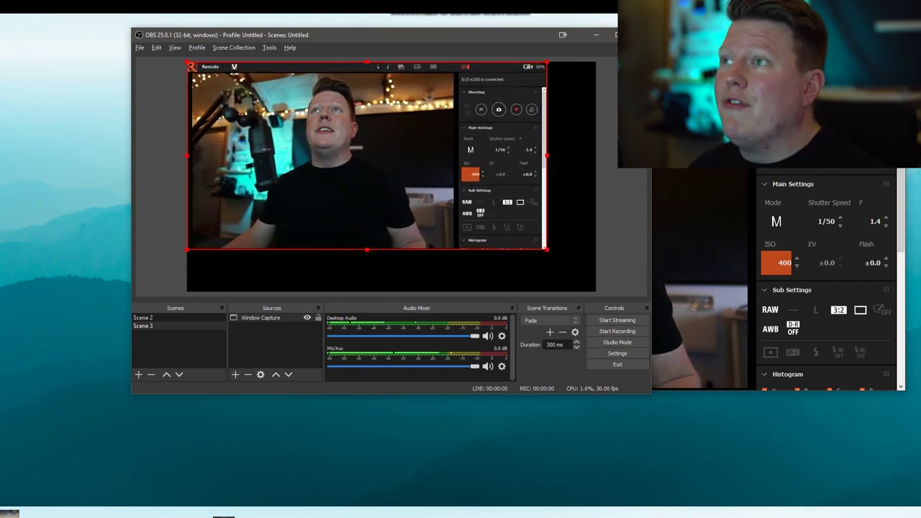
left_click_drag(547, 155, 456, 156)
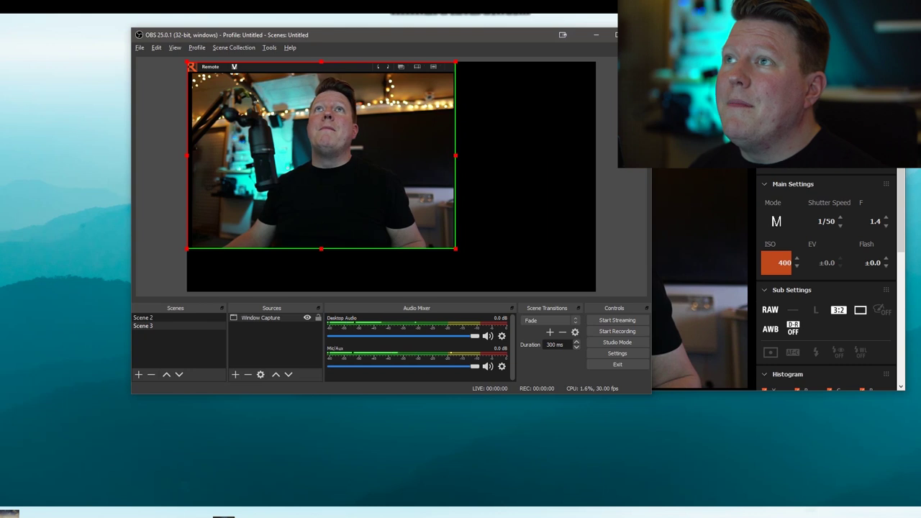
left_click_drag(321, 62, 321, 71)
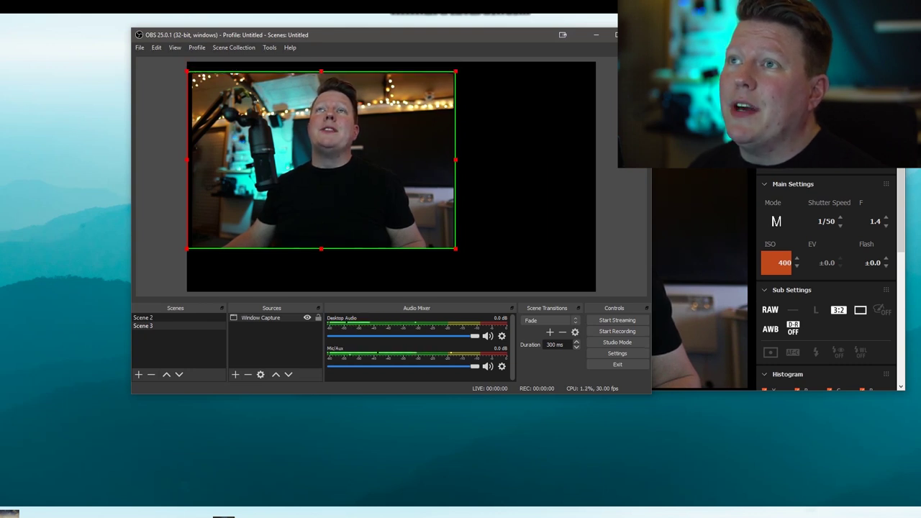
Move and stretch the cropped camera image until it fills the whole canvas.
left_click_drag(321, 159, 359, 162)
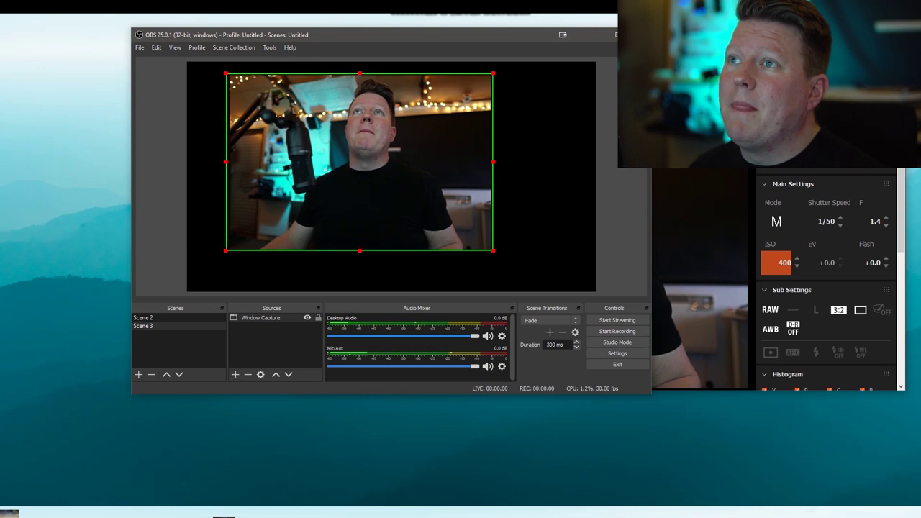
left_click_drag(493, 250, 592, 297)
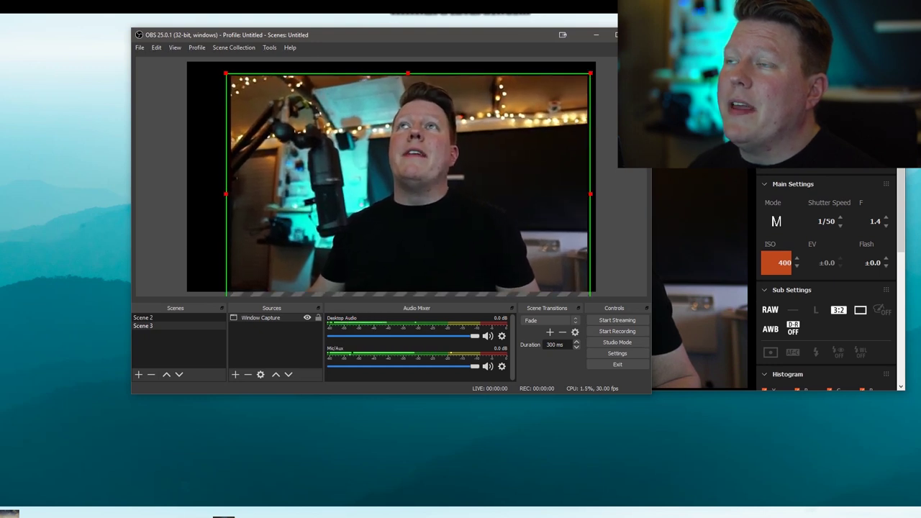
left_click_drag(404, 180, 369, 170)
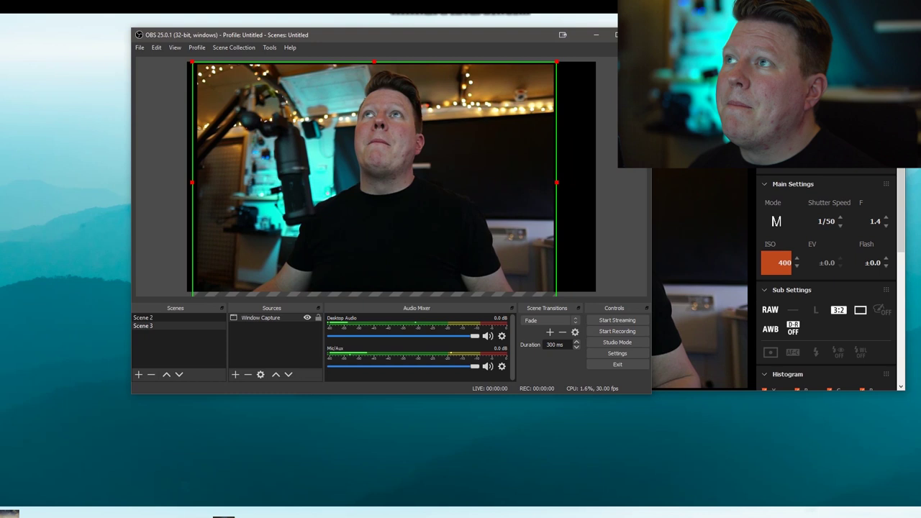
left_click_drag(556, 183, 596, 180)
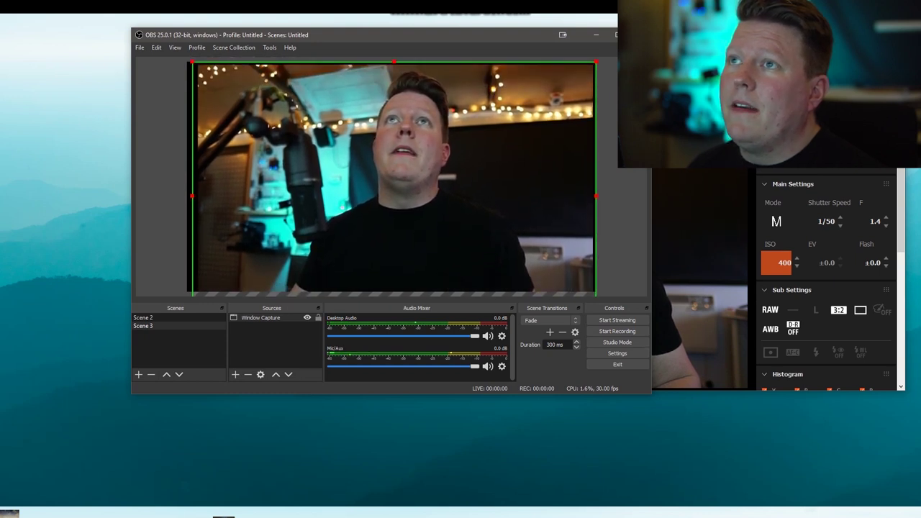
left_click_drag(191, 196, 160, 197)
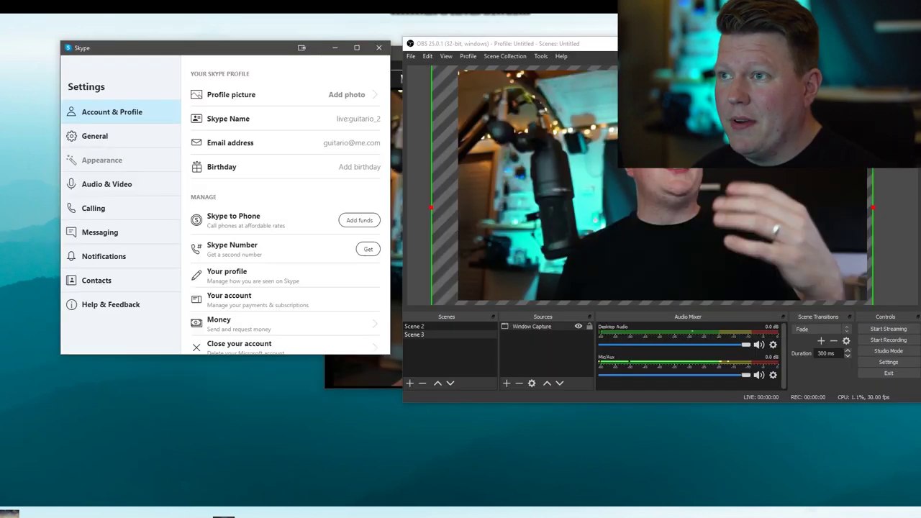
Check the OBS-Camera preview under Audio & Video and enable 'Blur my background for all calls'.
left_click(106, 183)
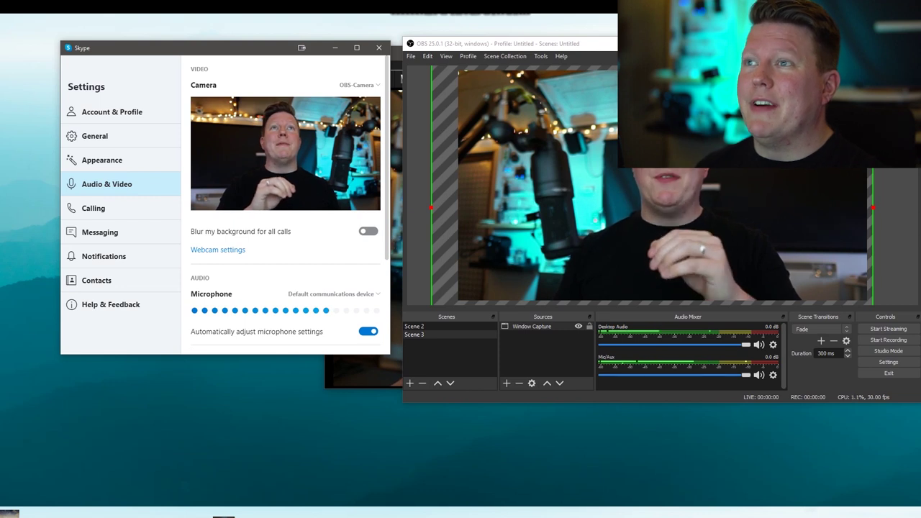
left_click(368, 231)
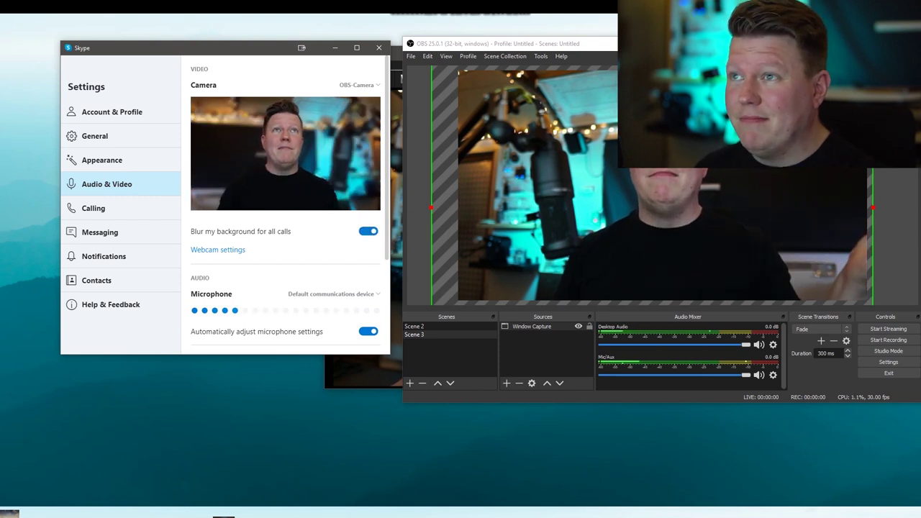